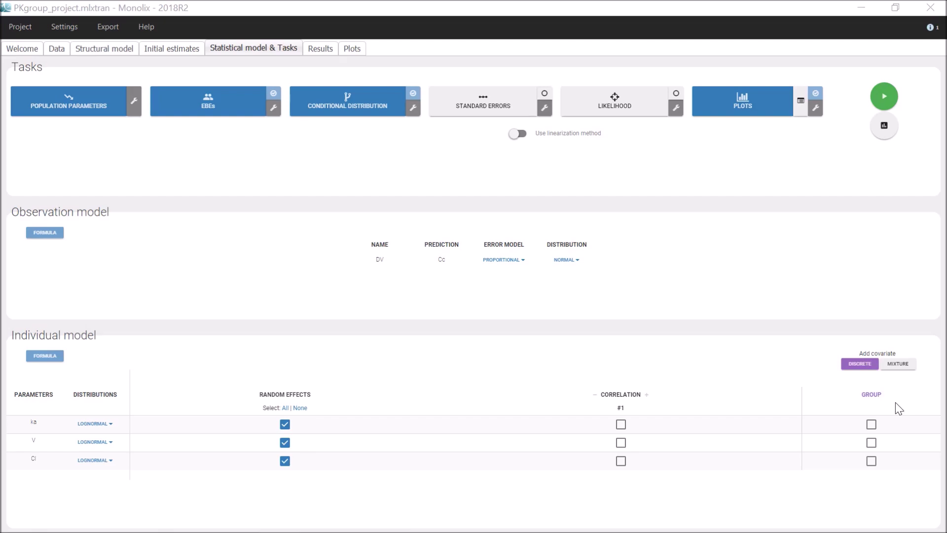
Plot boxplots of log(ka), log(V) and log(Cl) against GROUP 0 and 1
click(357, 50)
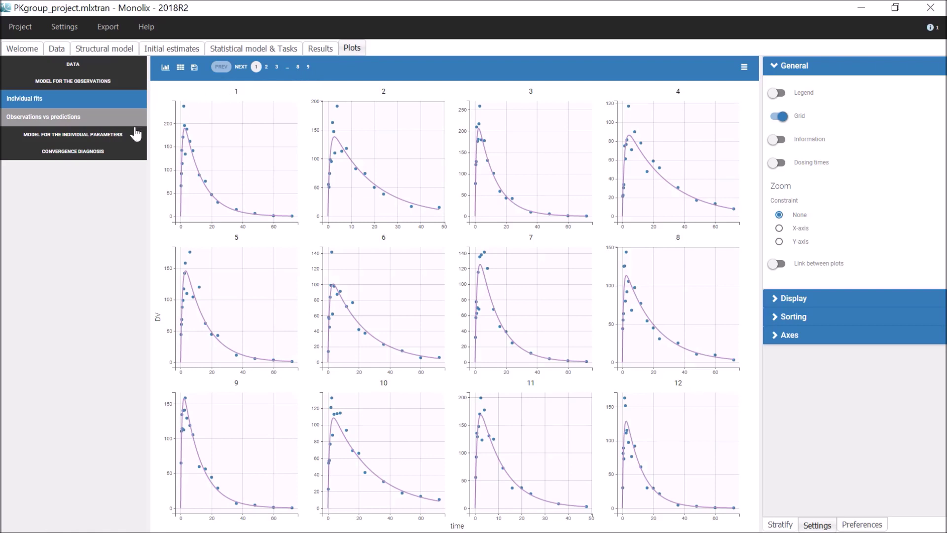
click(96, 135)
click(70, 206)
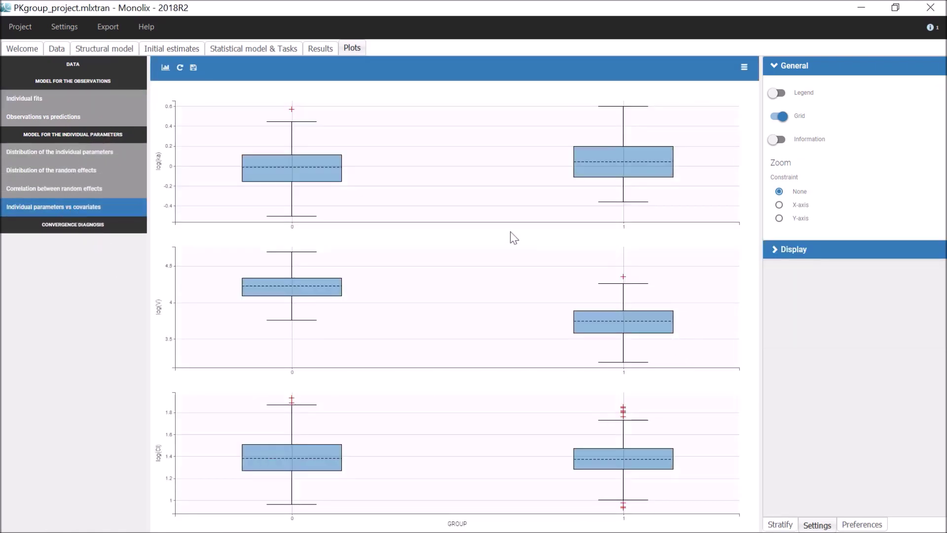
Show the random-effects covariate tests and highlight GROUP, with p<1e-16 for eta_V
click(315, 49)
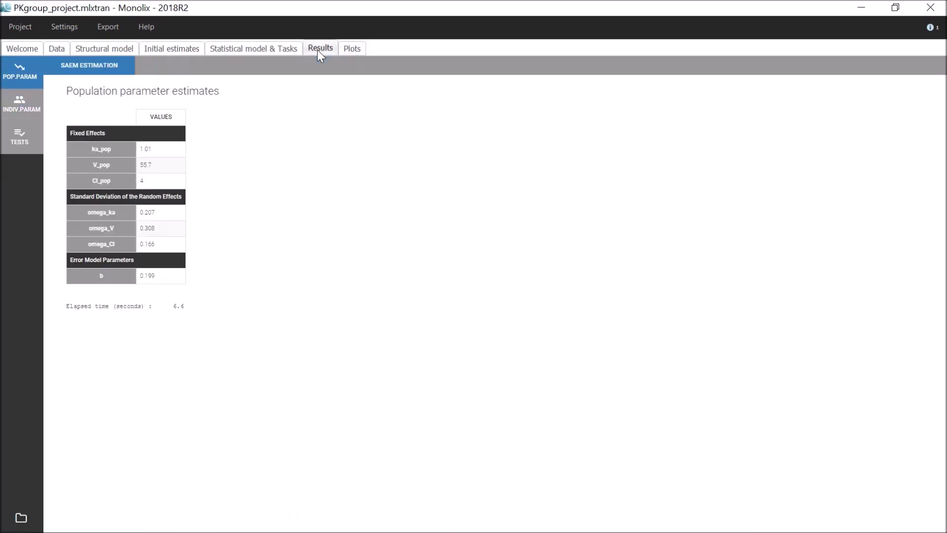
click(25, 144)
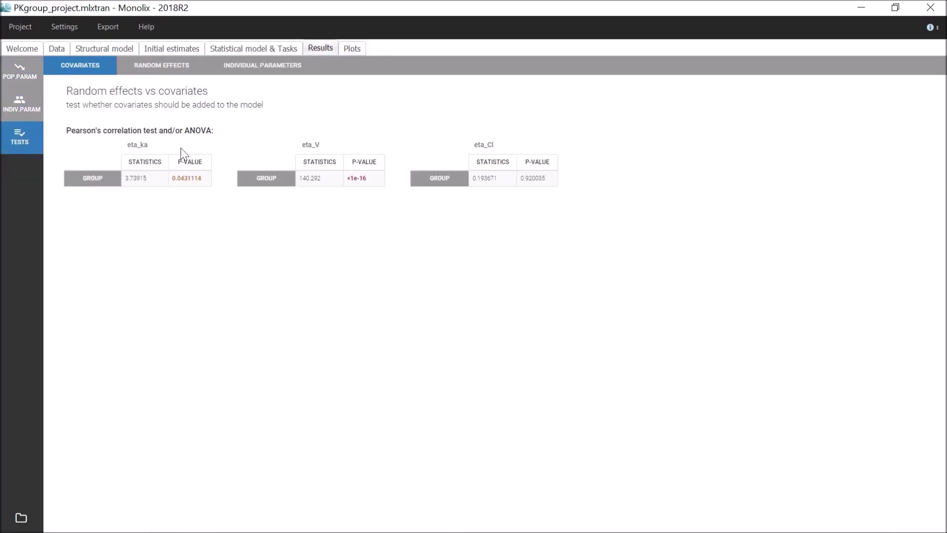
click(281, 184)
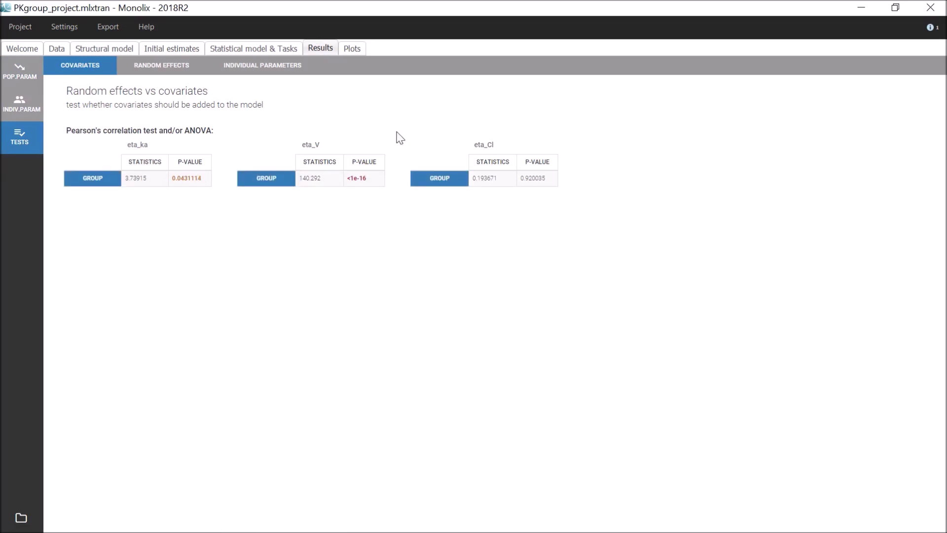
Plot the observed DV-versus-time data with curves coloured by GROUP 0 and 1
click(358, 53)
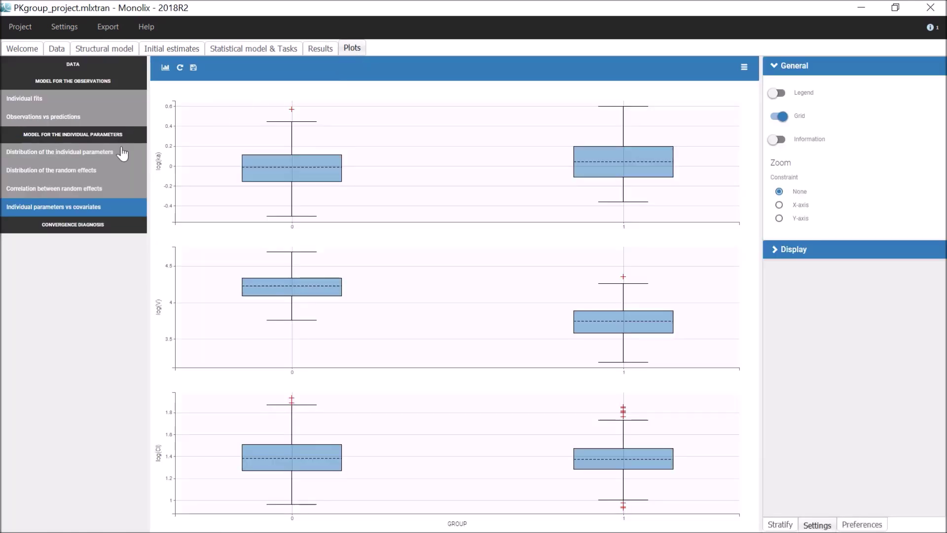
click(74, 66)
click(75, 82)
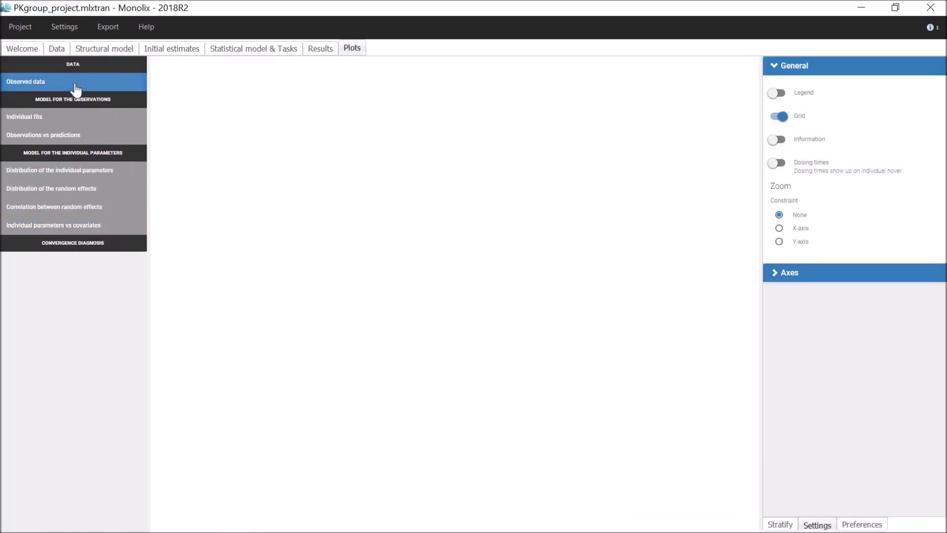
click(787, 523)
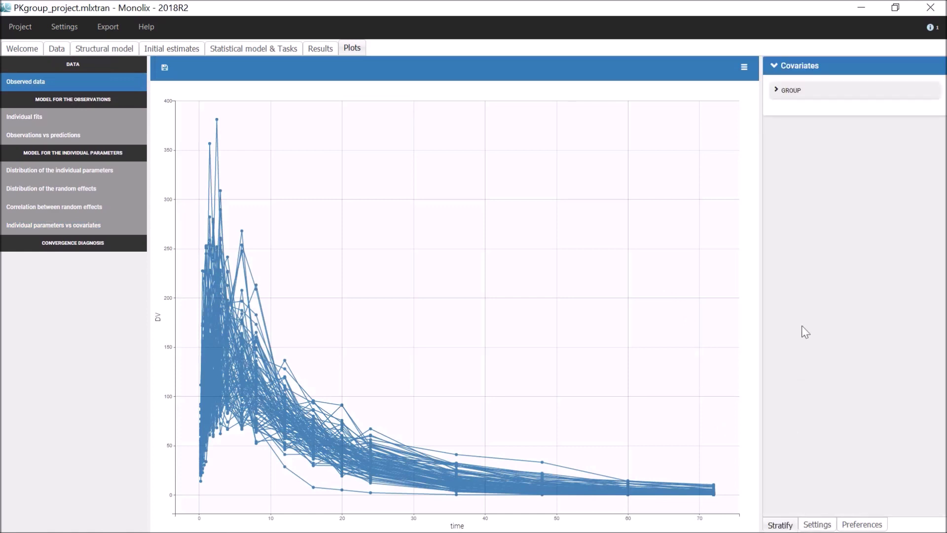
click(787, 92)
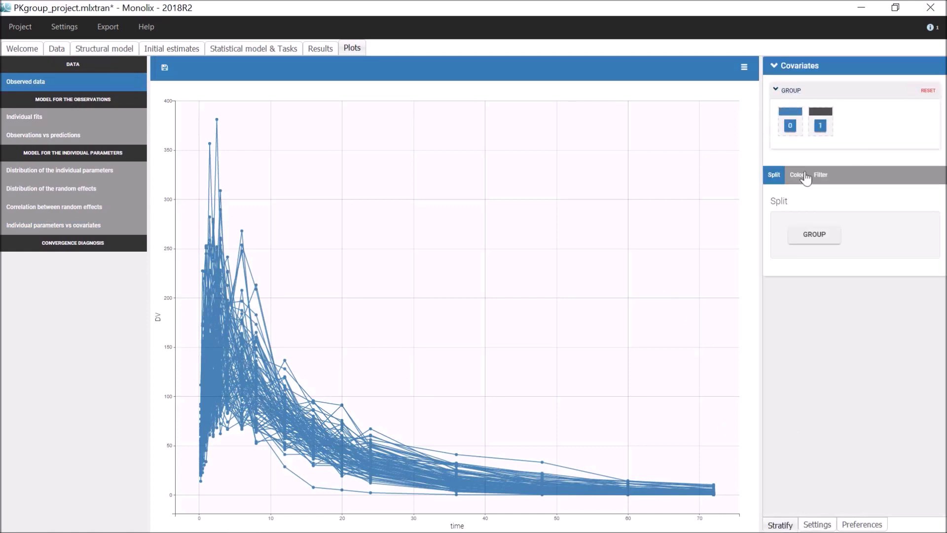
click(797, 175)
click(814, 234)
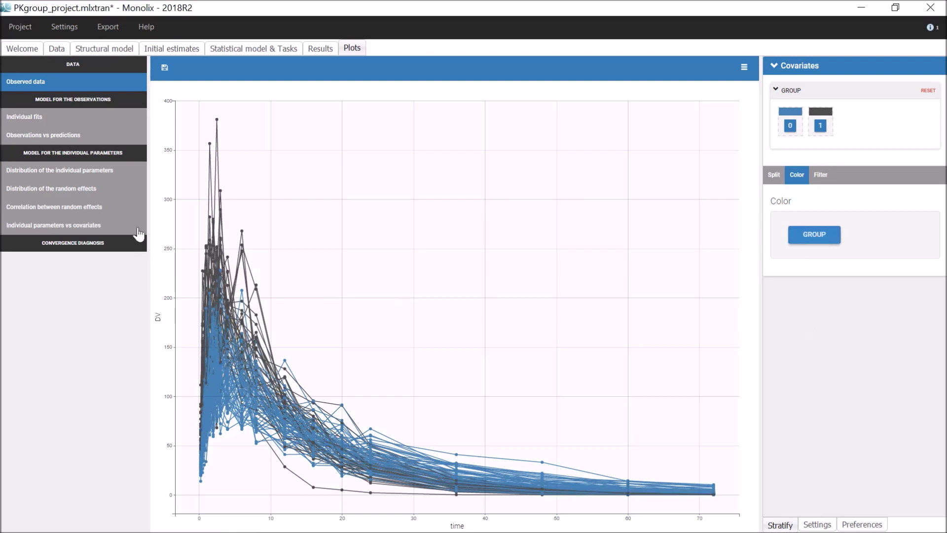
Show the individual parameter distributions split by GROUP with the legend enabled
click(130, 176)
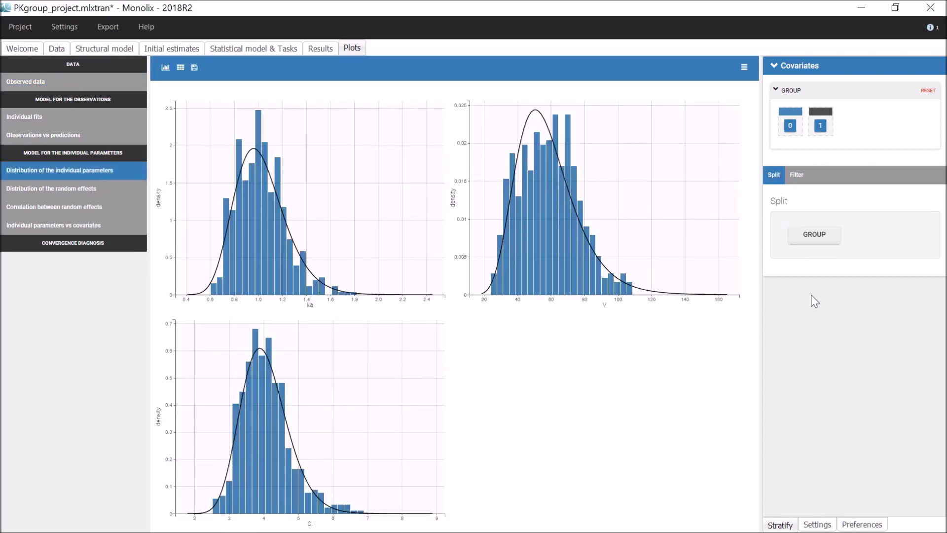
click(826, 237)
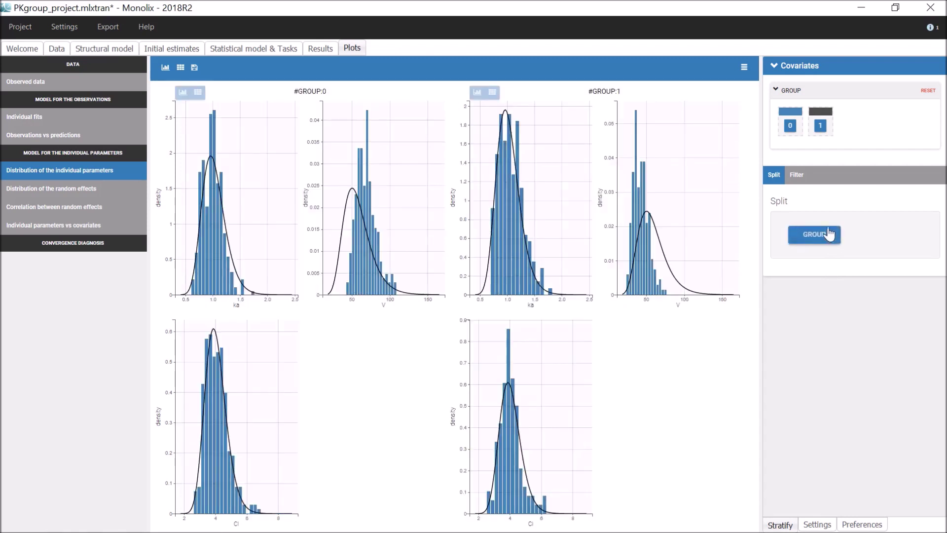
click(817, 524)
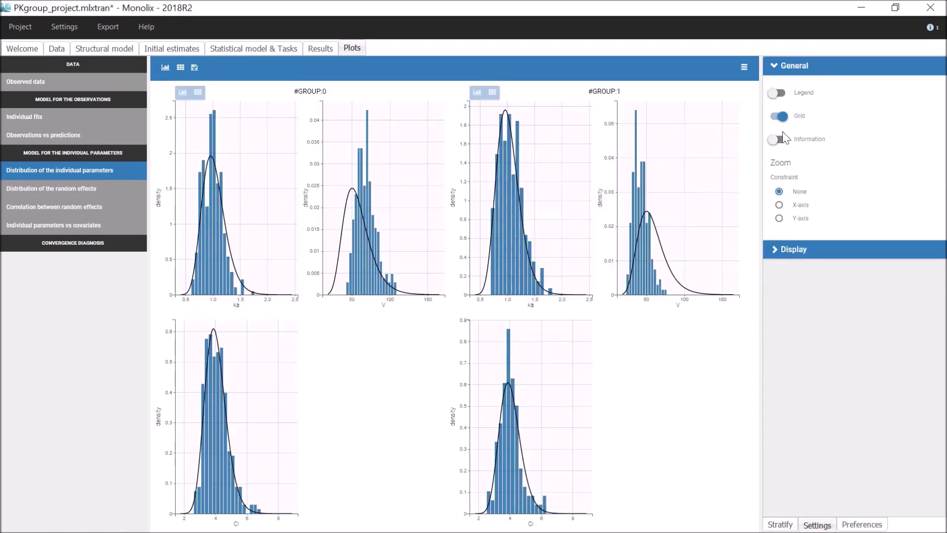
click(784, 93)
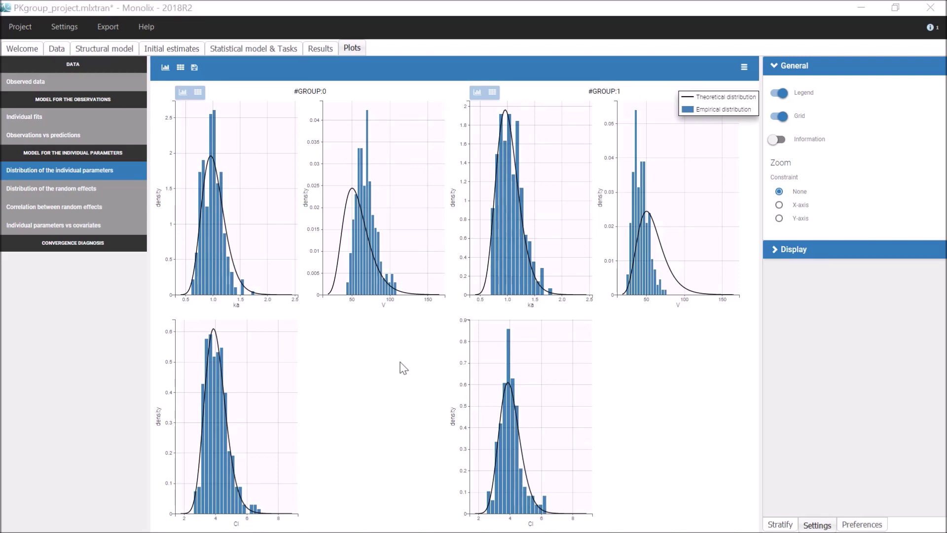
click(275, 49)
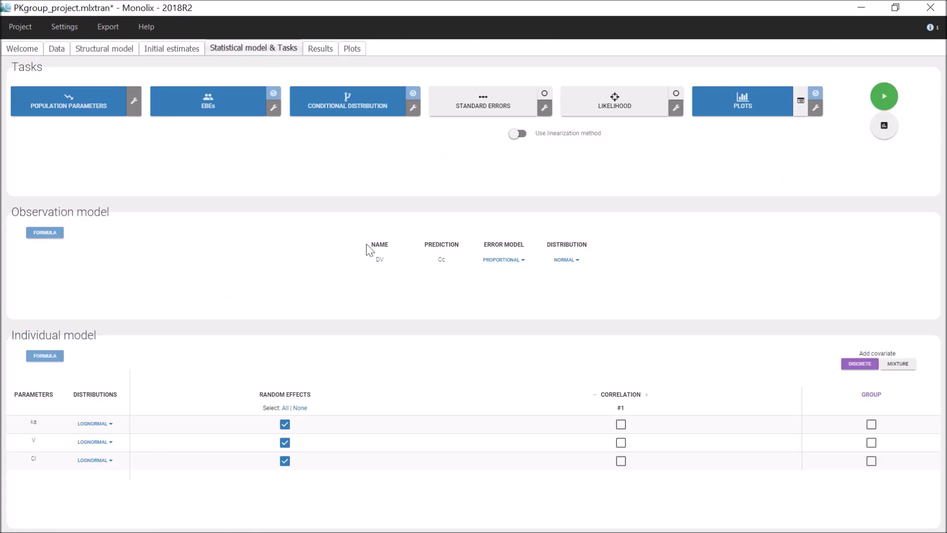
Tick GROUP as a covariate on V in the individual model table
click(871, 443)
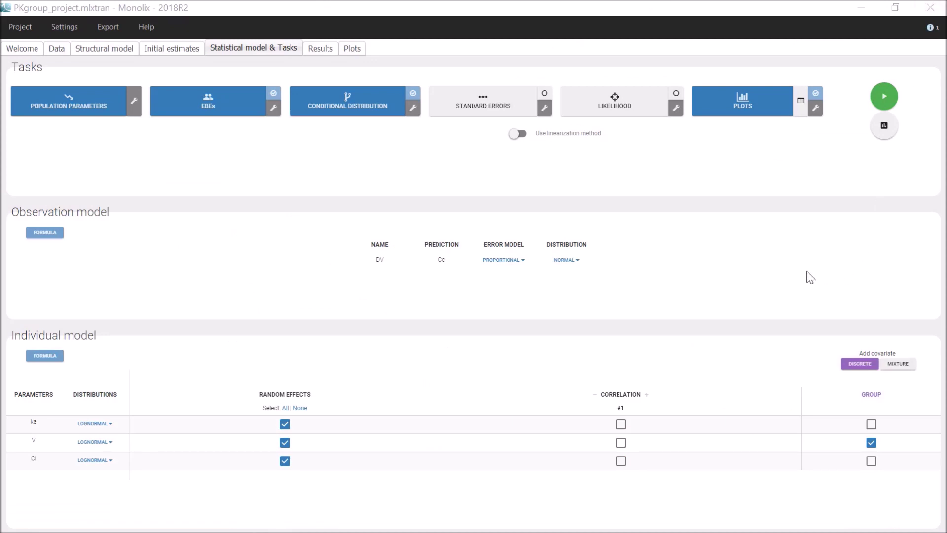
click(346, 48)
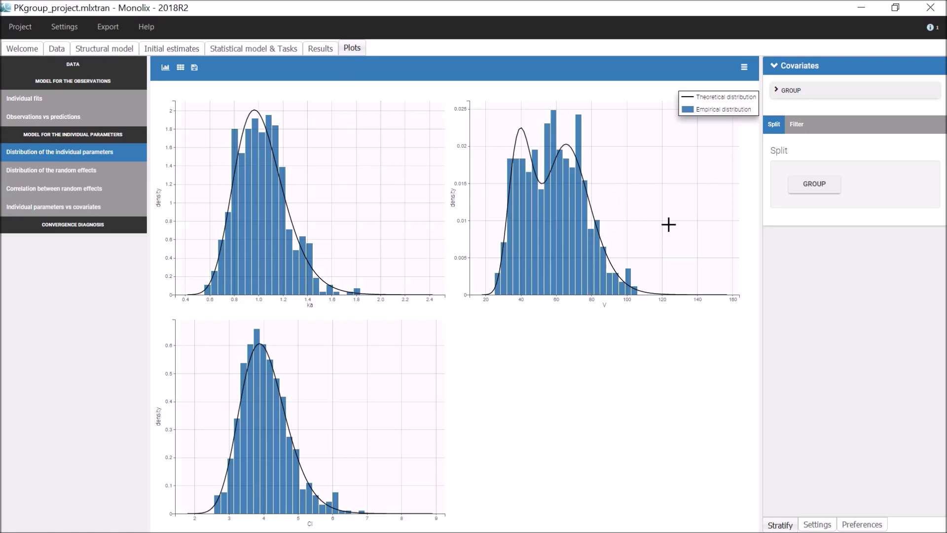
Split the individual parameter histograms into GROUP 0 and GROUP 1
click(833, 189)
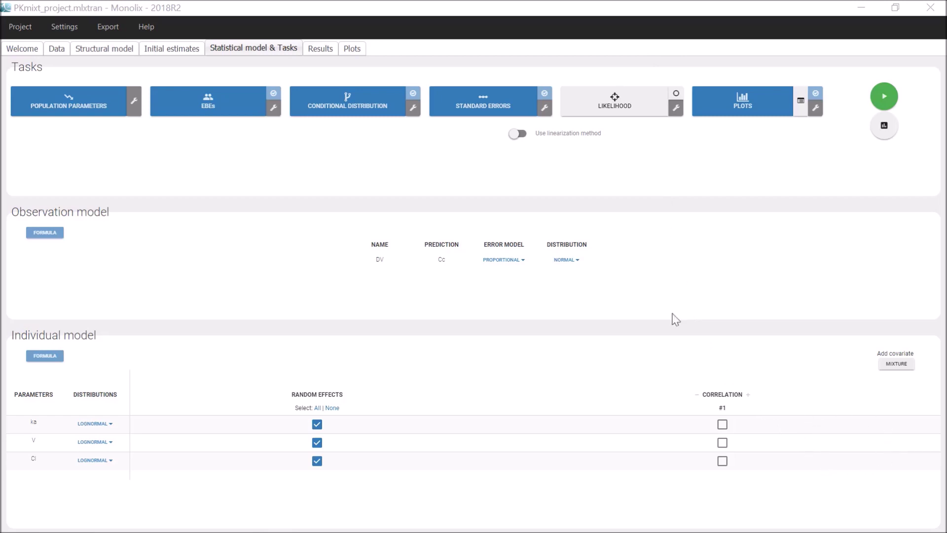
Show the Shapiro-Wilk tests on individual parameters, where V has p-value 0.0855581
click(322, 48)
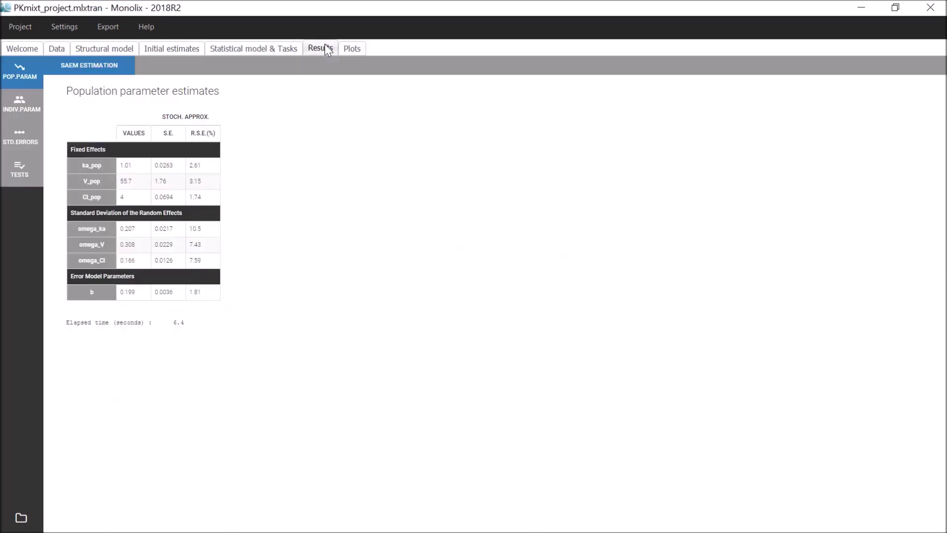
click(35, 175)
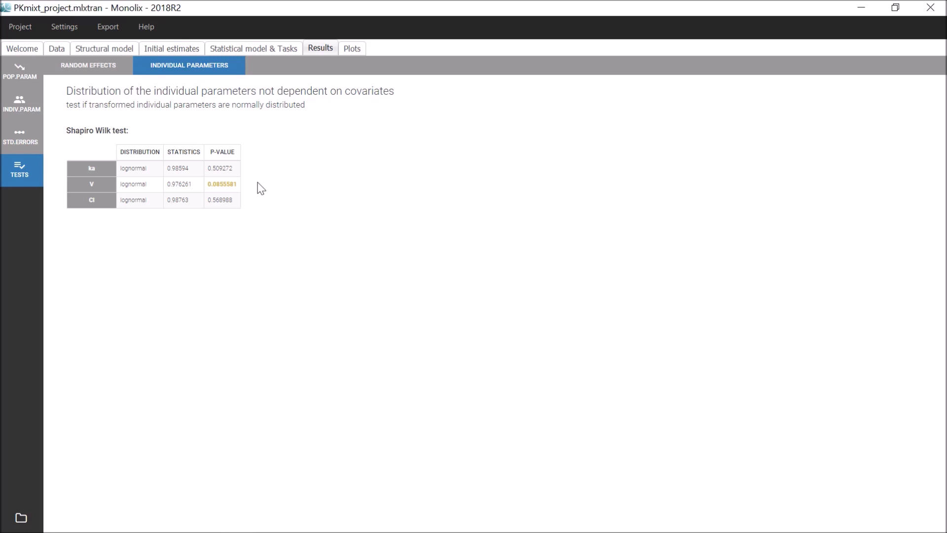
click(352, 50)
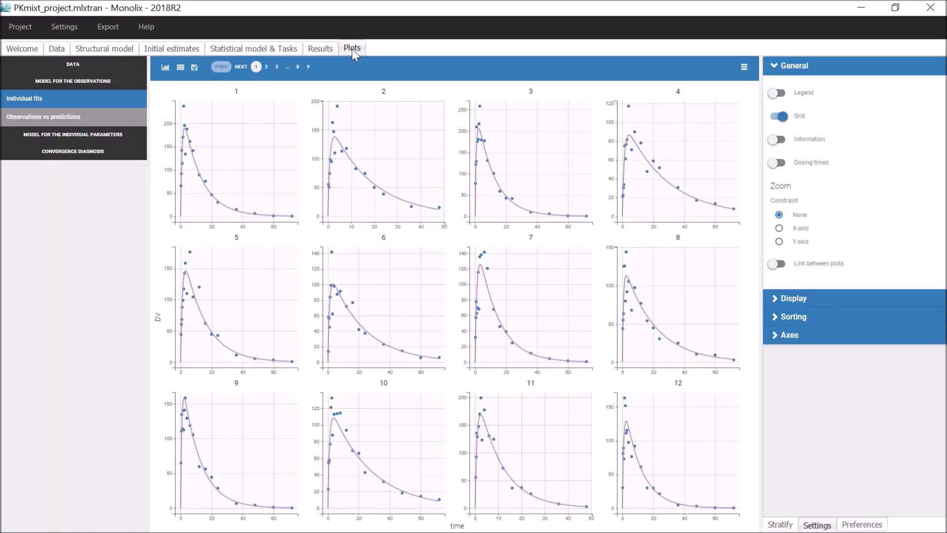
click(95, 141)
click(85, 170)
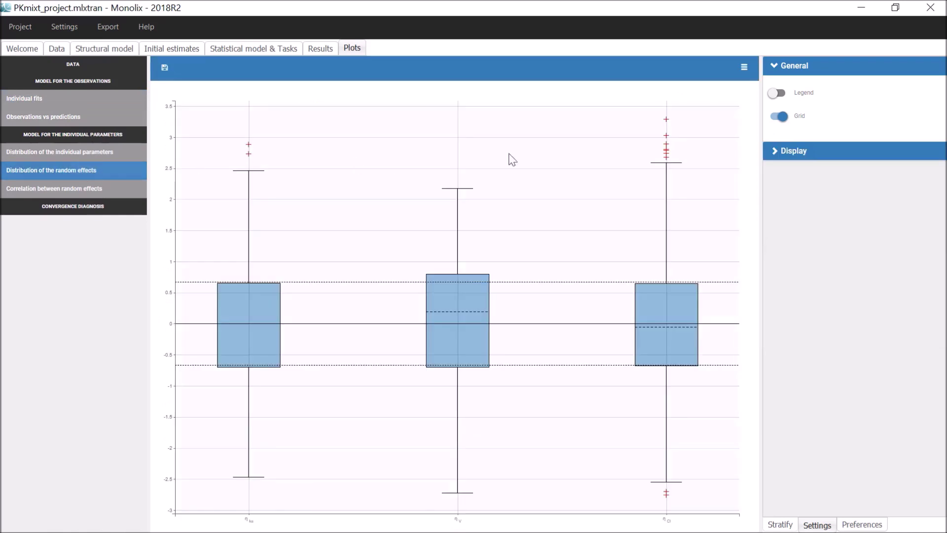
click(791, 153)
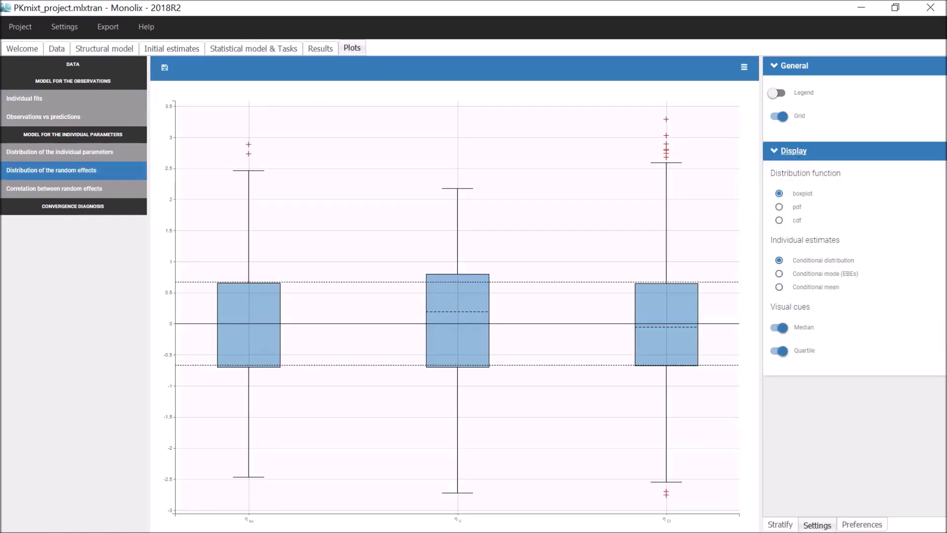
click(795, 210)
click(781, 94)
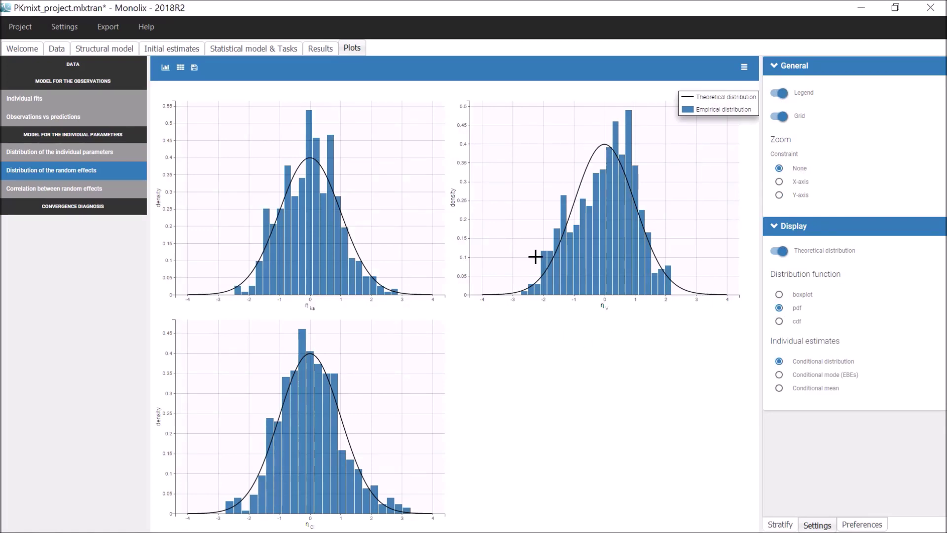
mouse_move(556, 234)
click(269, 49)
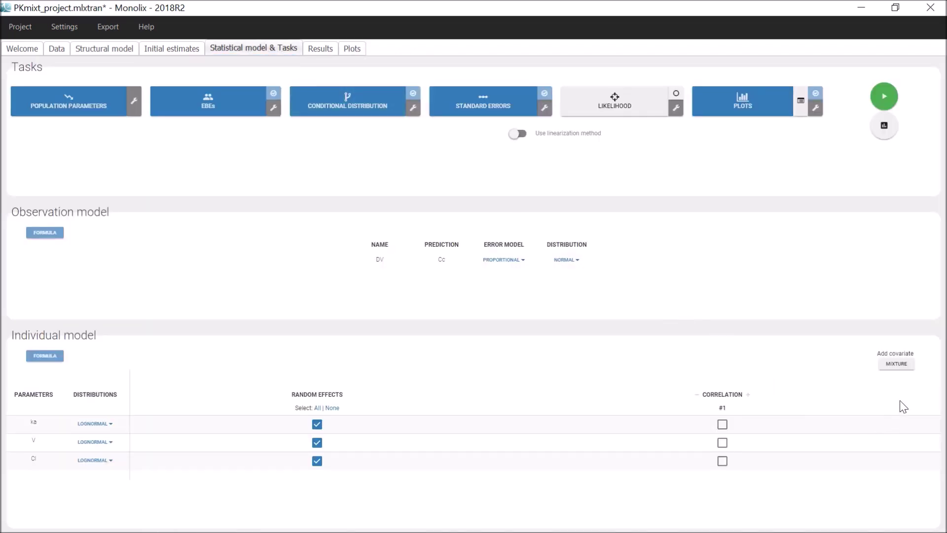
Create mixture latent covariate lcat with 2 modalities and make V depend on it
click(905, 367)
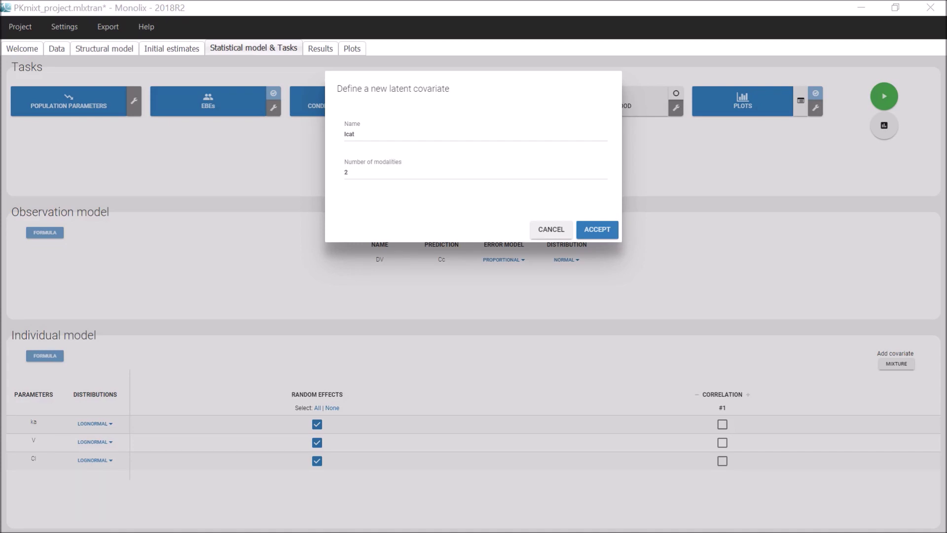
click(609, 230)
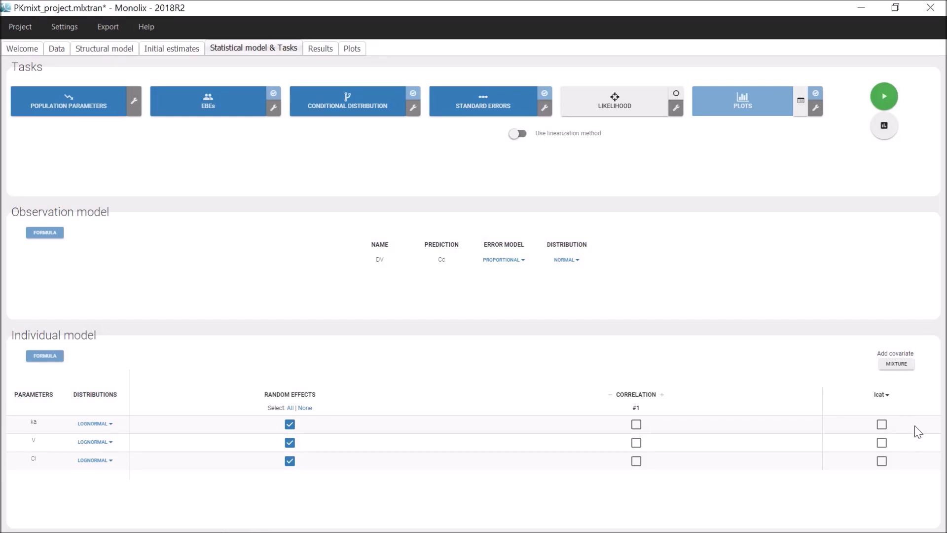
click(883, 443)
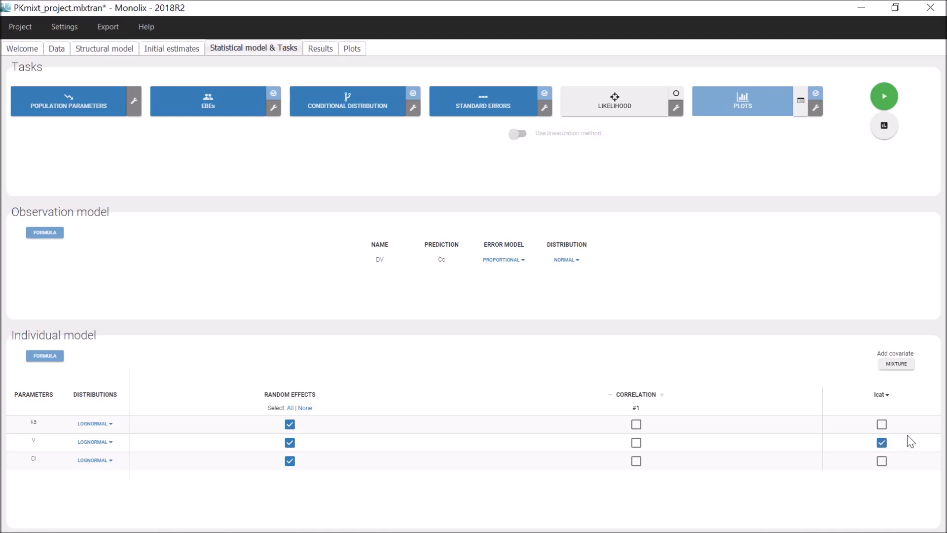
Display the individual model formula, highlighting beta_V_lcat_2, and launch population parameter estimation
click(52, 356)
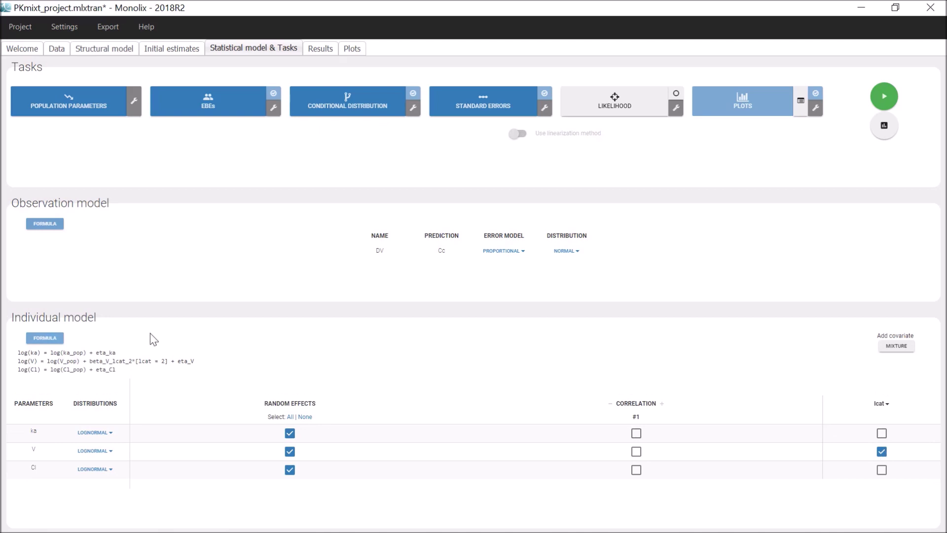
drag(136, 360, 92, 361)
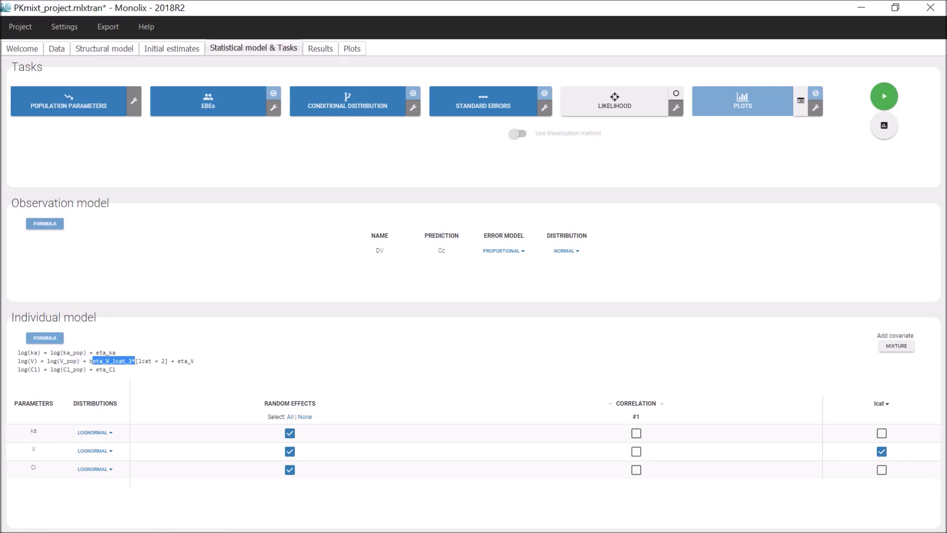
click(69, 98)
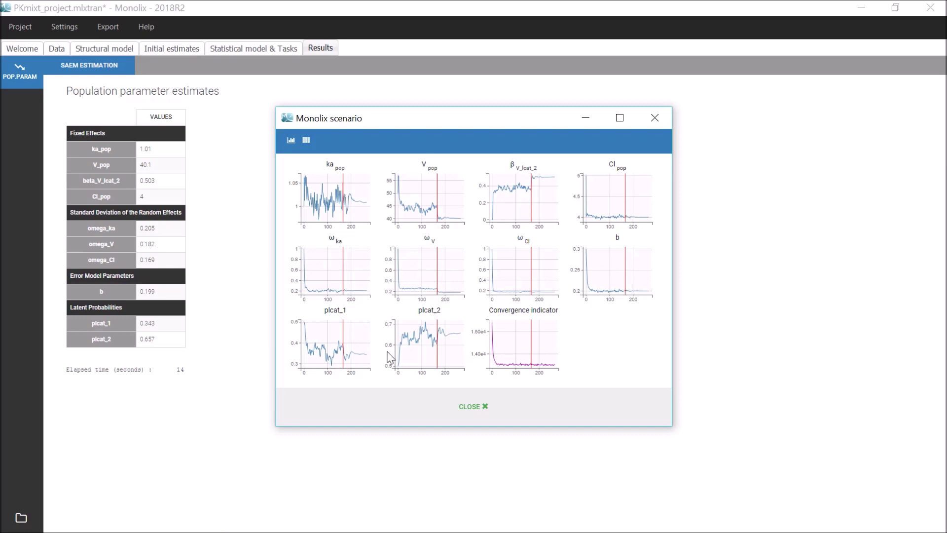
Let SAEM converge, giving beta_V_lcat_2 0.503, plcat_1 0.343 and plcat_2 0.657
mouse_move(364, 355)
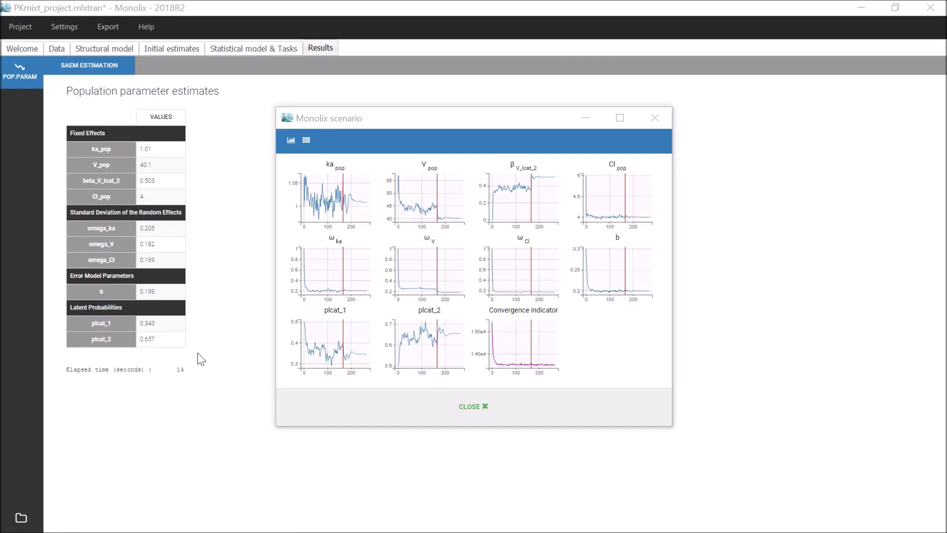
Inspect the lcat column in IndividualParameters/estimatedIndividualParameters.txt, then close it
click(22, 521)
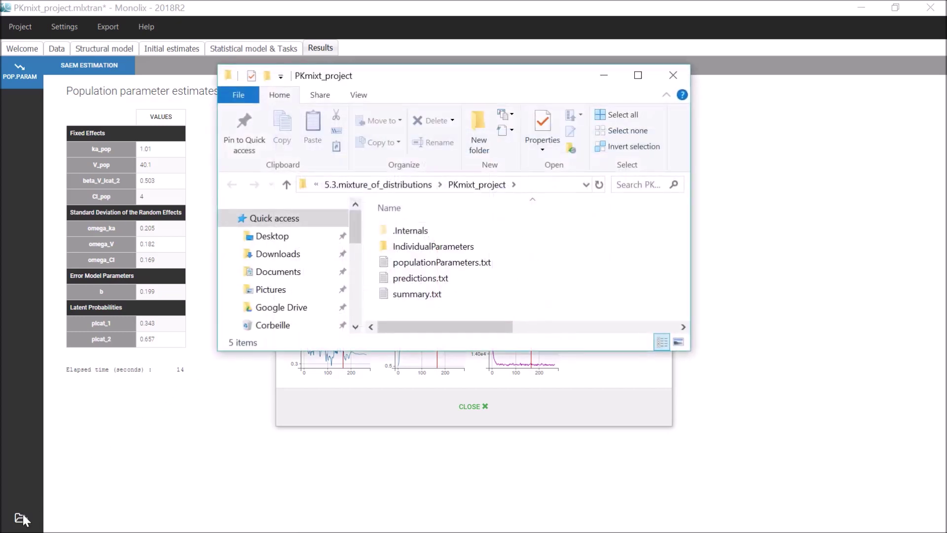
double_click(499, 247)
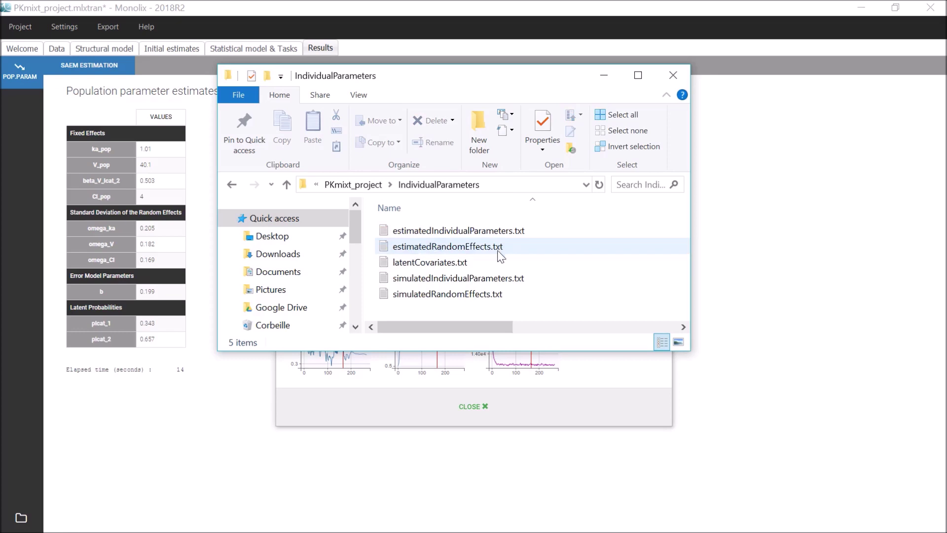
click(538, 236)
double_click(537, 237)
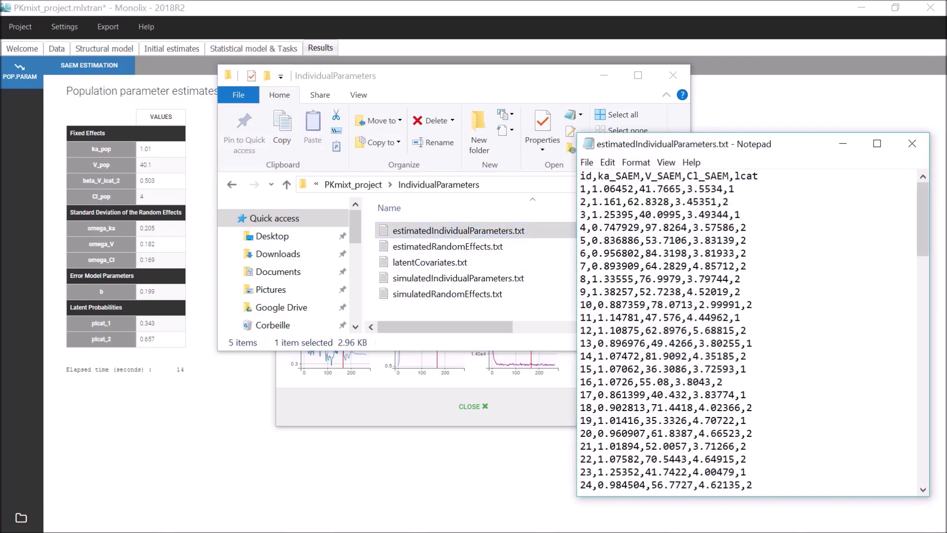
key(End)
key(ctrl+shift+Left)
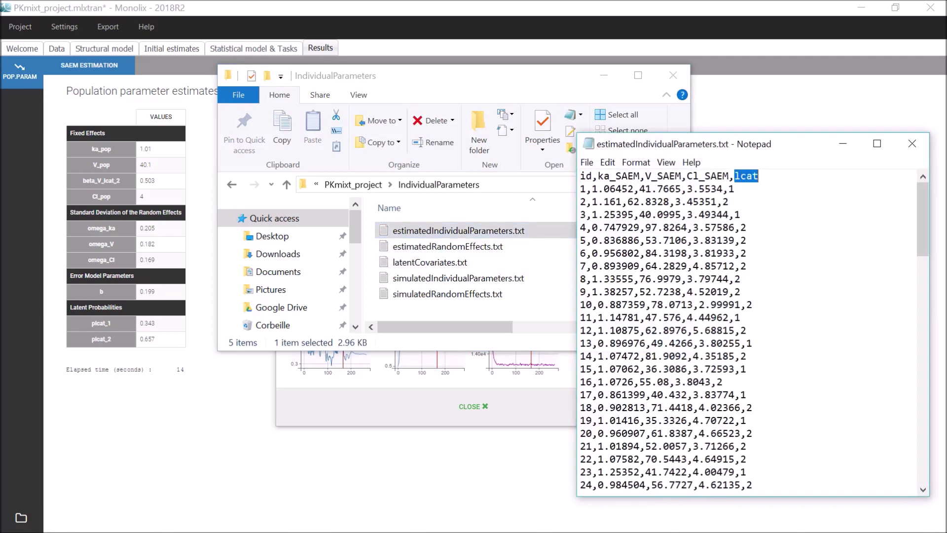
click(912, 144)
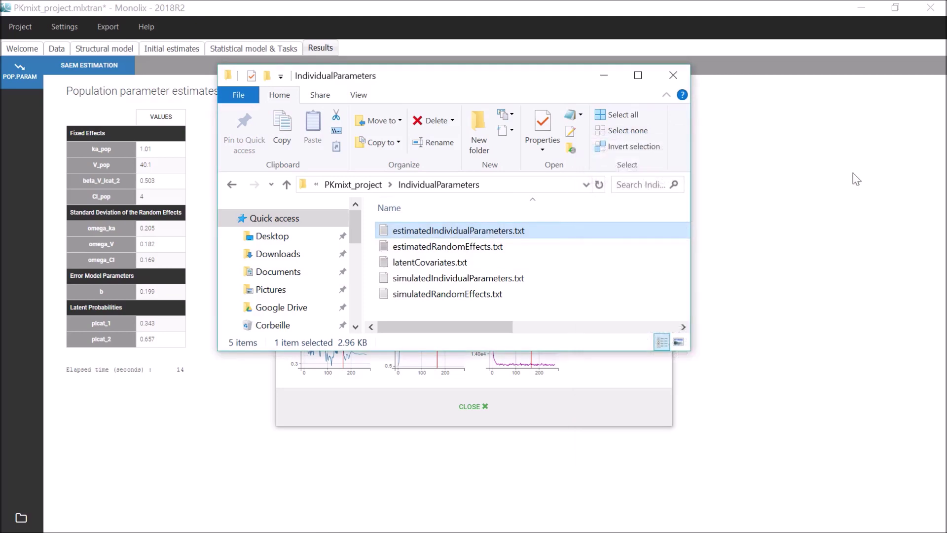
Check the first individual's lcat value in latentCovariates.txt, then close it
double_click(469, 260)
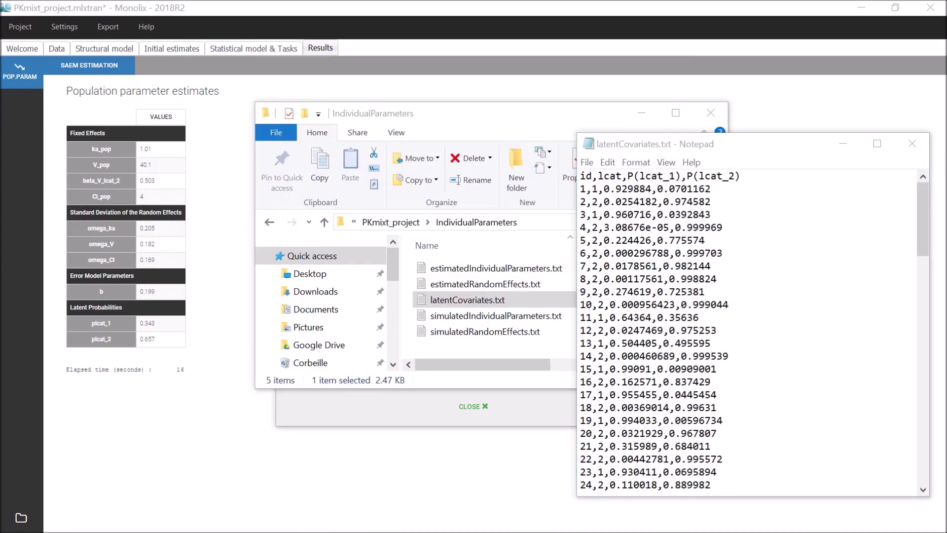
double_click(595, 189)
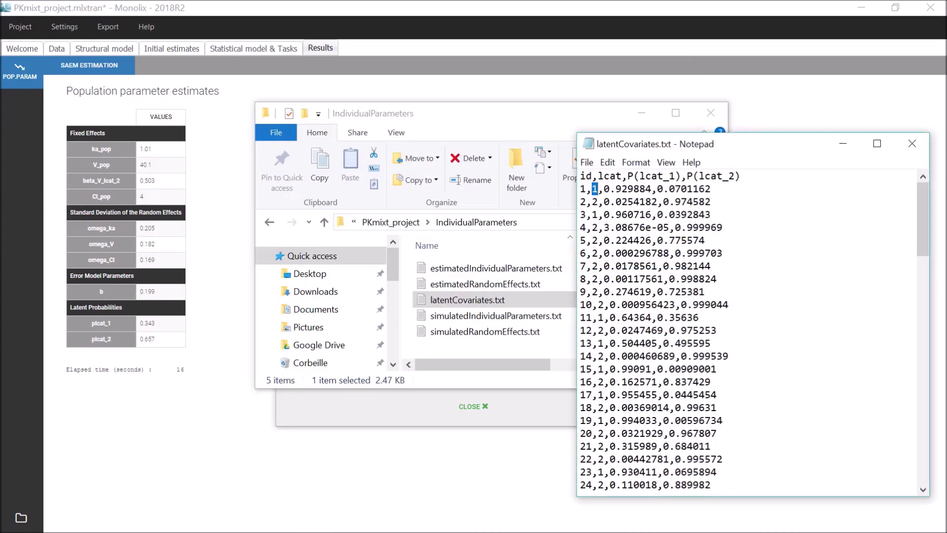
click(911, 144)
Close the estimation results, split the visual predictive check by lcat, and expand the individual parameter plots
click(261, 48)
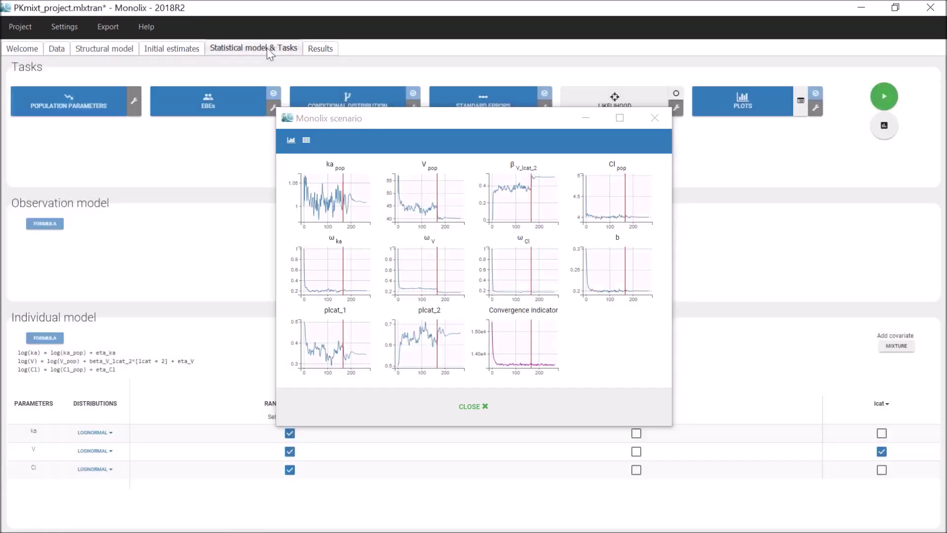
click(655, 118)
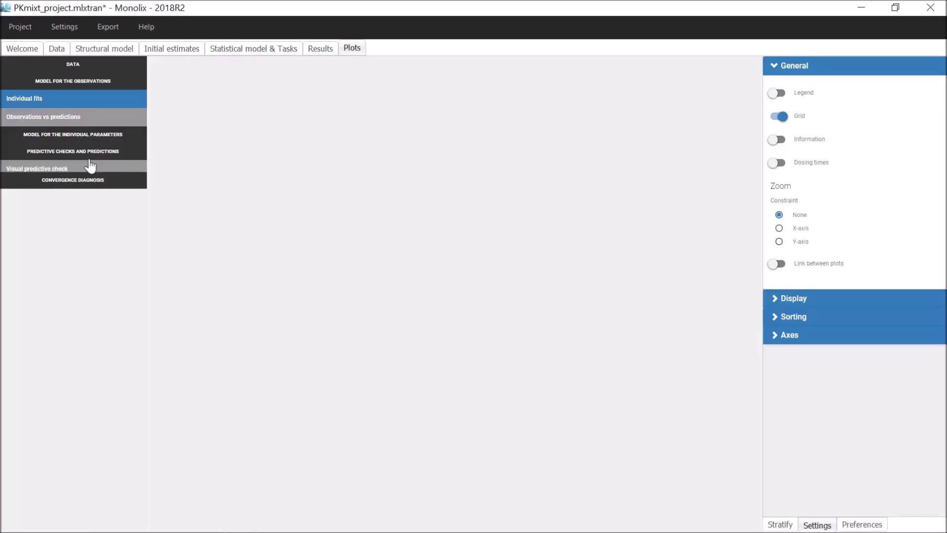
click(91, 166)
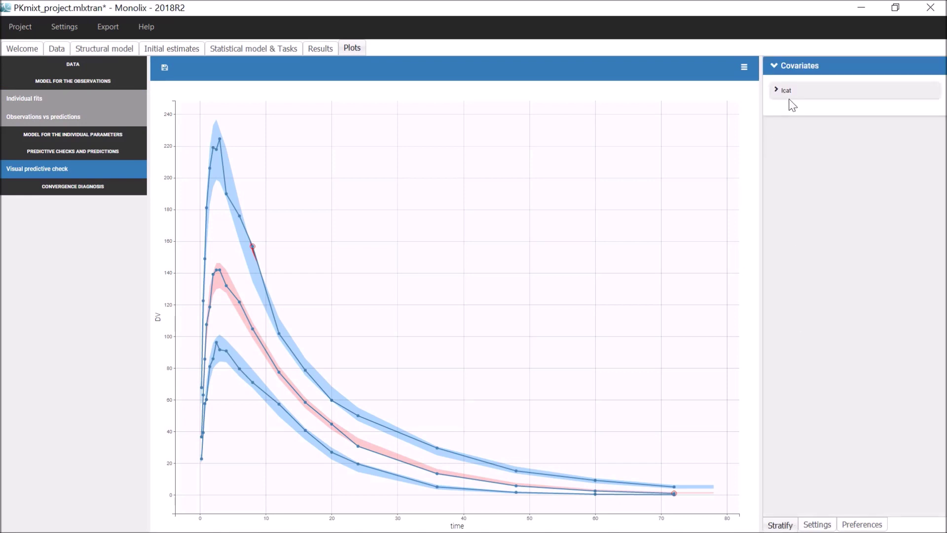
click(785, 90)
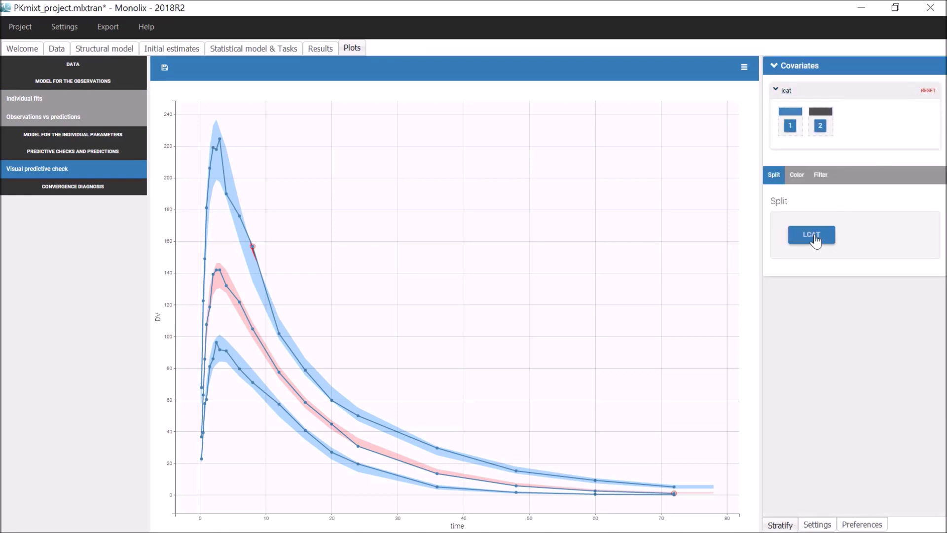
click(811, 236)
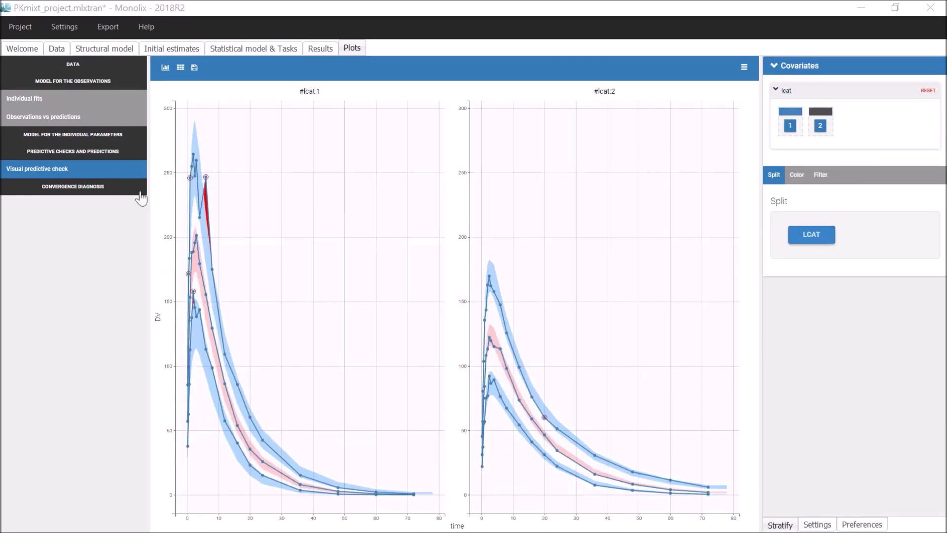
click(71, 137)
Display the ka, V and Cl parameter histograms in separate lcat 1 and lcat 2 panels
click(70, 159)
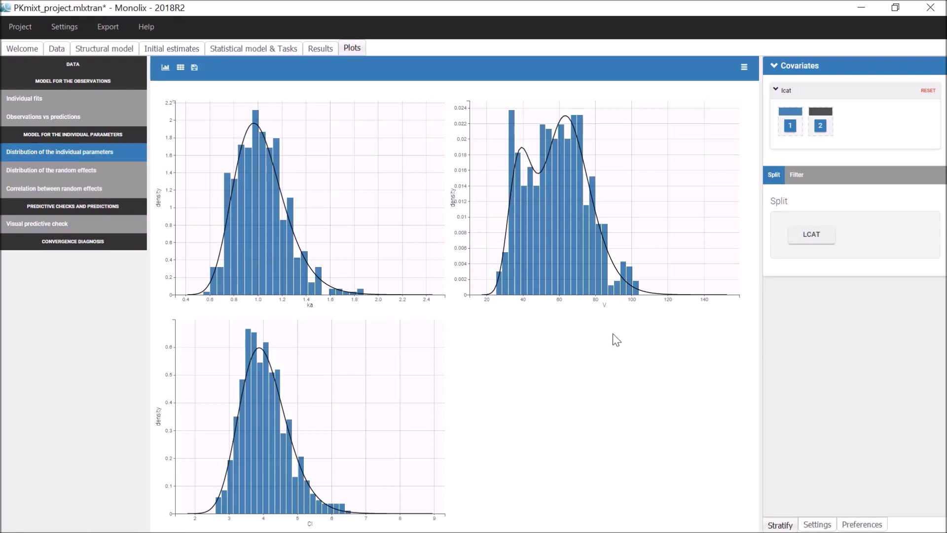
click(811, 236)
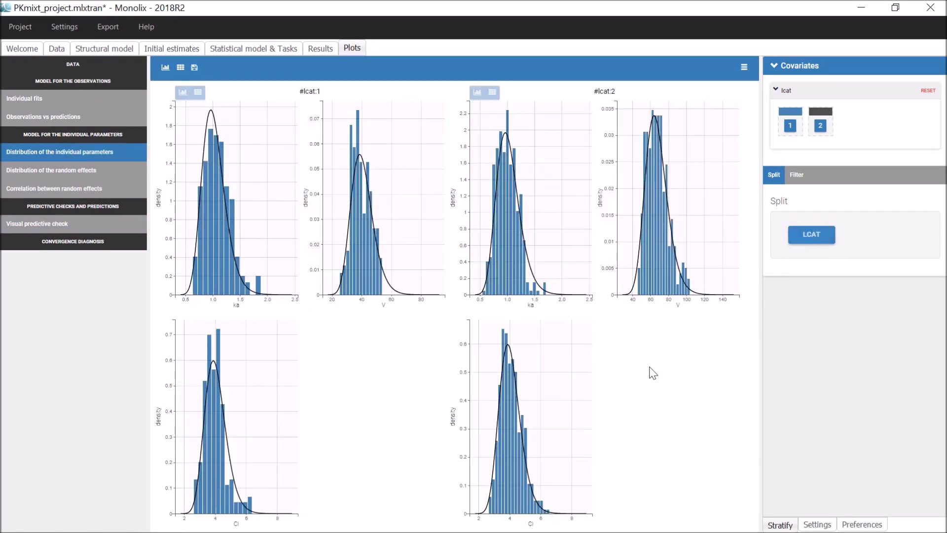